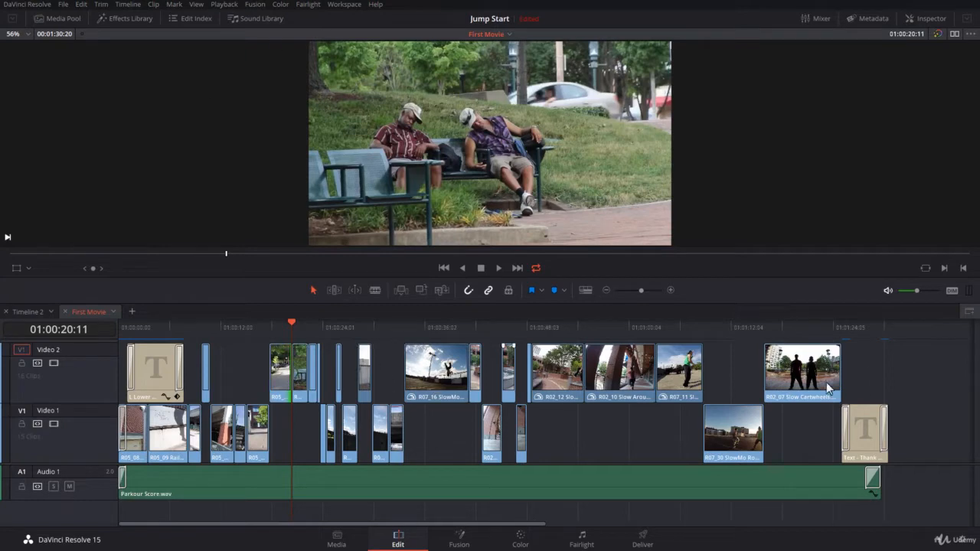
# - Review the timeline view options for clip display and video track height
pyautogui.click(587, 290)
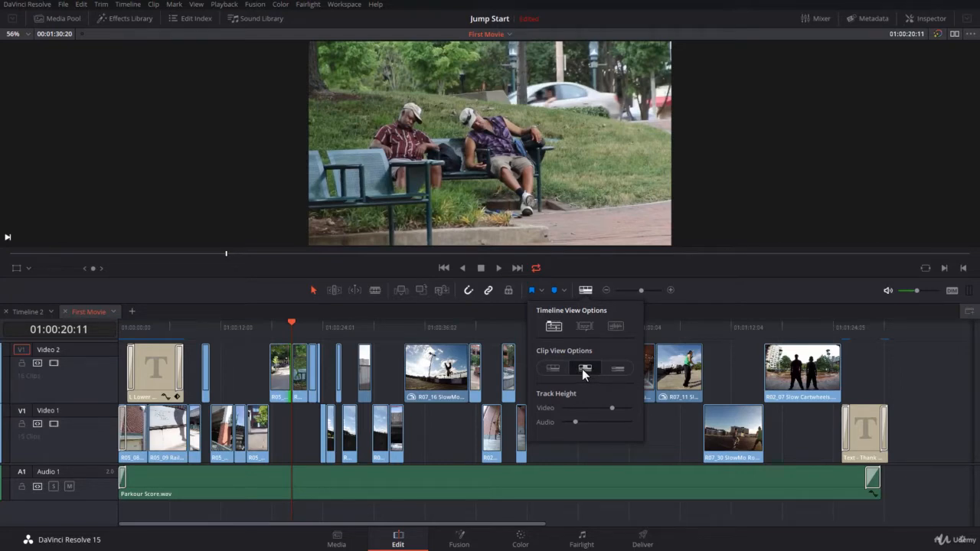
pyautogui.moveTo(612, 408)
pyautogui.mouseDown()
pyautogui.moveTo(577, 408)
pyautogui.moveTo(612, 419)
pyautogui.mouseUp()
pyautogui.moveTo(83, 463)
pyautogui.mouseDown()
pyautogui.moveTo(83, 471)
pyautogui.moveTo(84, 463)
pyautogui.mouseUp()
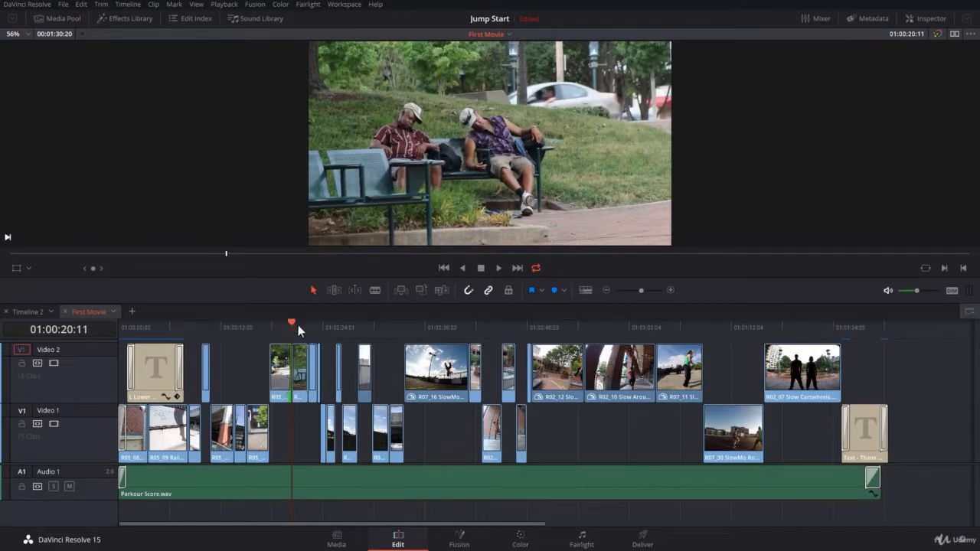
# - Examine the frames around the cut between the Stairs Railing and Sleeping clips, returning the playhead to the cut at 01:00:20:11
pyautogui.press('Right')
pyautogui.press('Right')
pyautogui.press('Right')
pyautogui.press('Right')
pyautogui.press('Right')
pyautogui.press('Right')
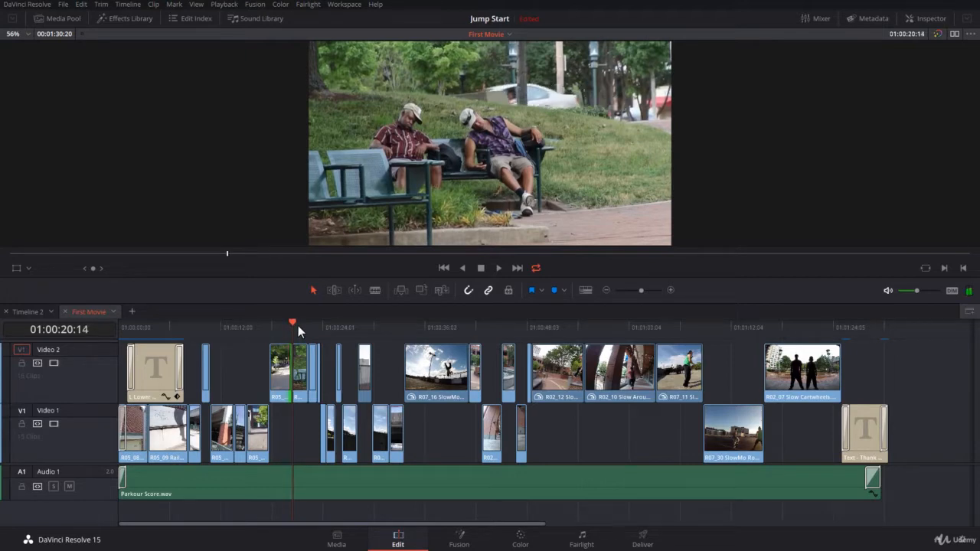
pyautogui.press('j')
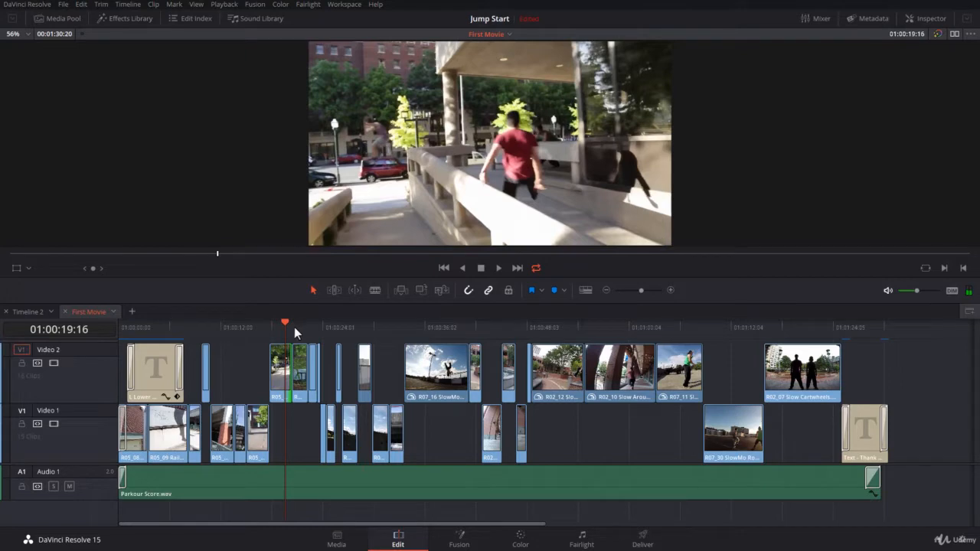
pyautogui.click(292, 328)
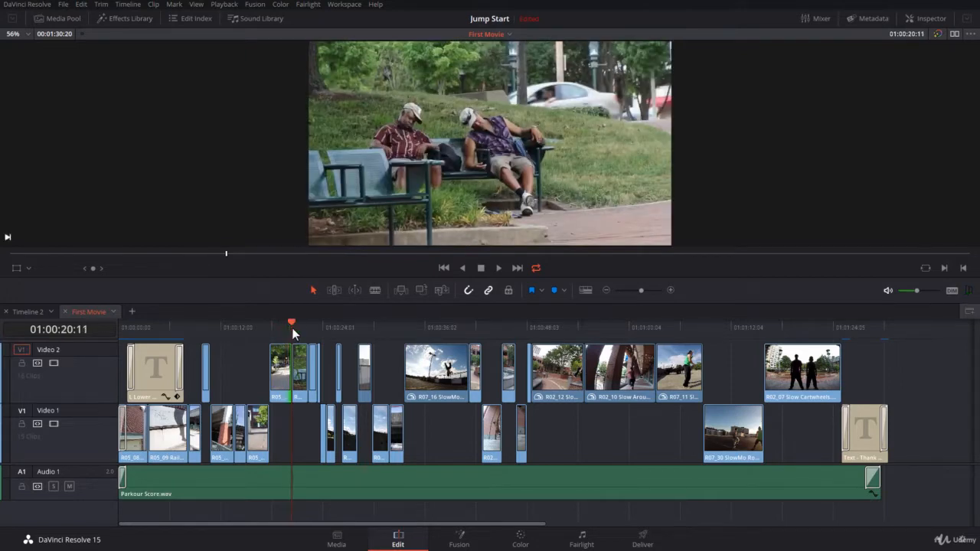
# - Ripple-extend the R04_05 Sleeping clip in Trim Edit mode by 12 frames at its start and slightly at its end
pyautogui.hotkey('ctrl', '=')
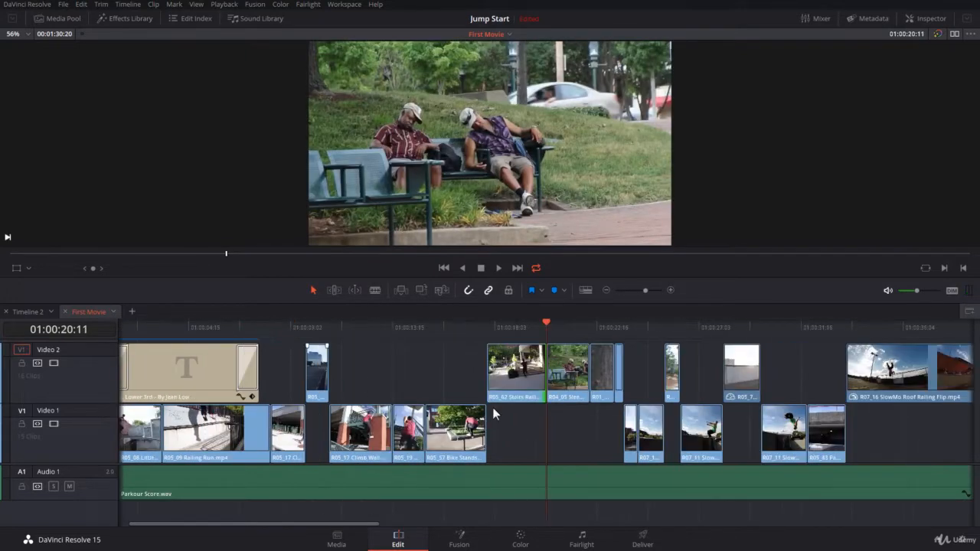
pyautogui.hotkey('ctrl', '=')
pyautogui.hotkey('ctrl', '=')
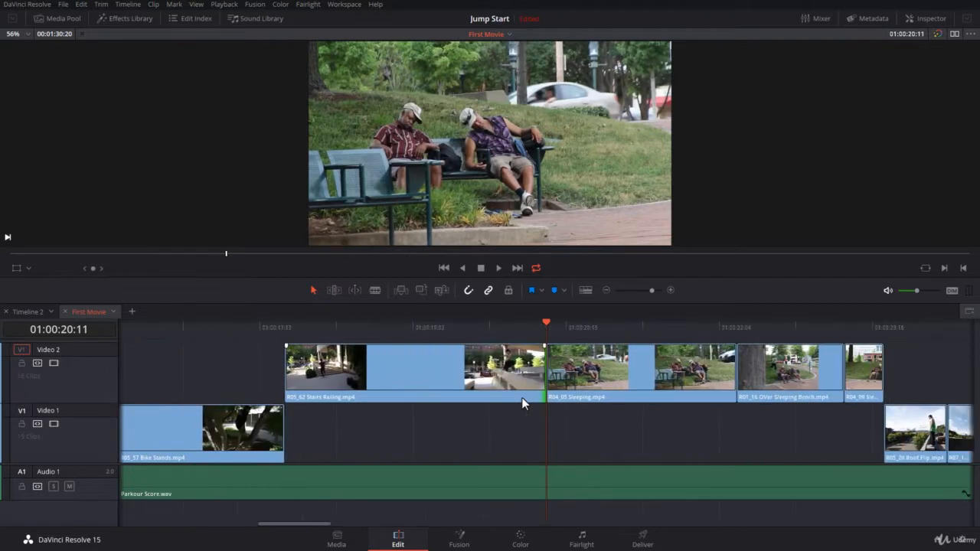
pyautogui.hotkey('ctrl', '=')
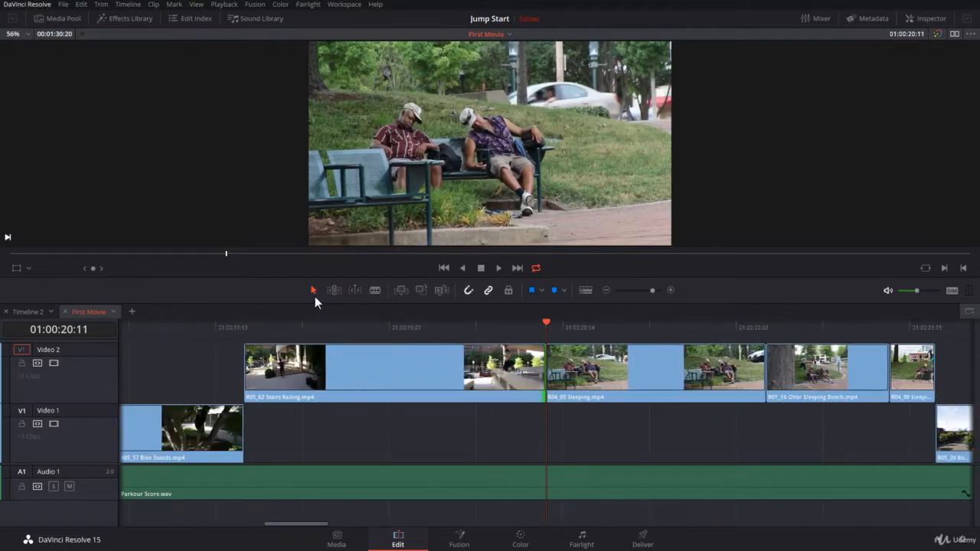
pyautogui.click(334, 290)
pyautogui.moveTo(553, 364); pyautogui.dragTo(495, 364)
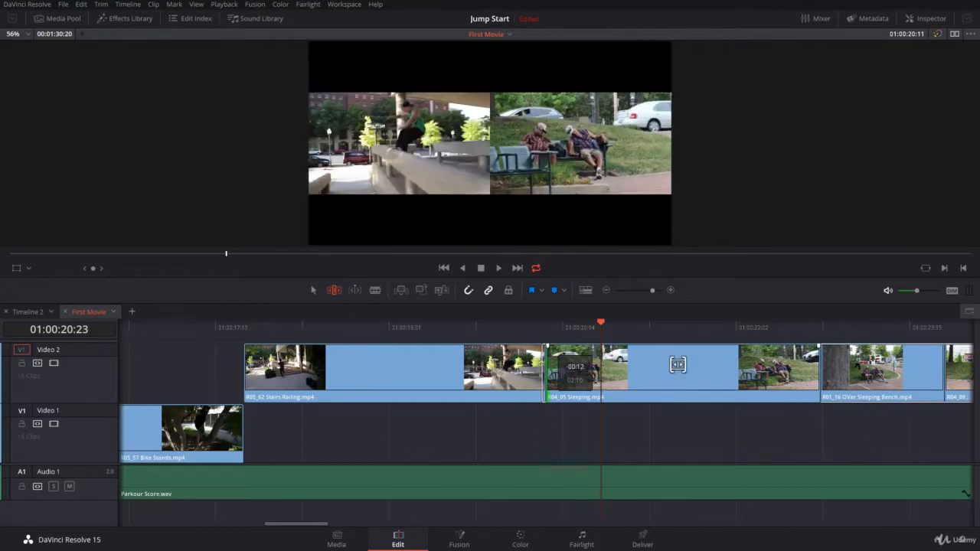
pyautogui.moveTo(819, 375); pyautogui.dragTo(847, 379)
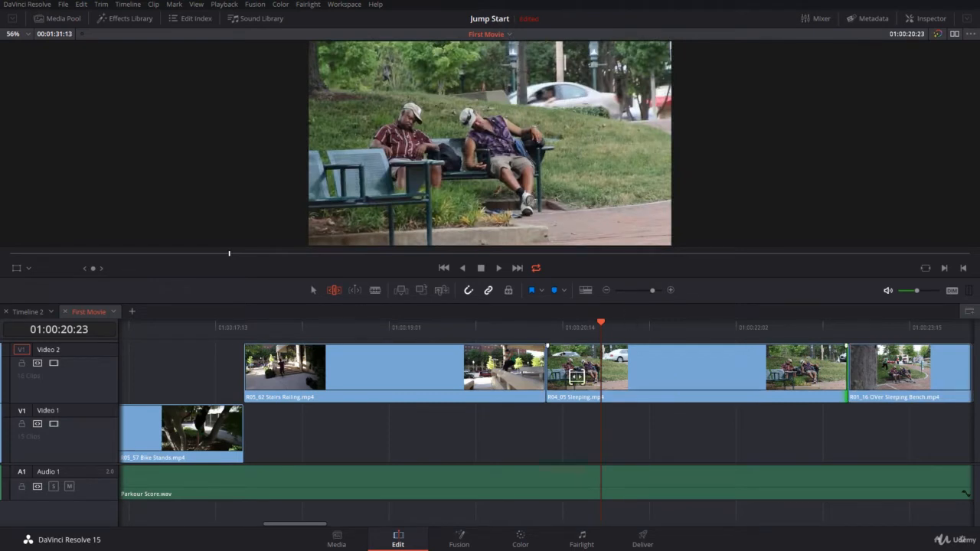
pyautogui.moveTo(612, 374)
pyautogui.mouseDown()
pyautogui.moveTo(624, 377)
pyautogui.moveTo(609, 375)
pyautogui.mouseUp()
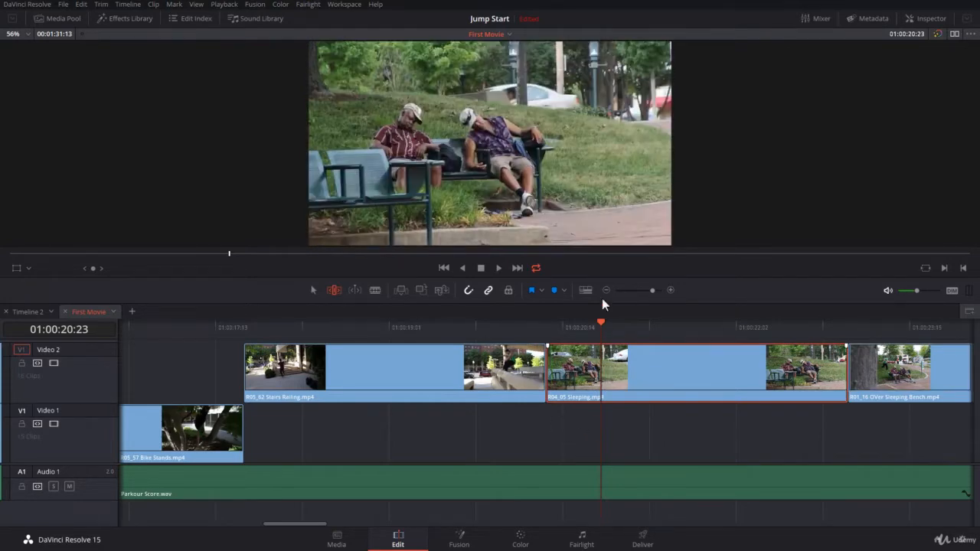
# - Set the timeline In point at 01:00:18:24 and the Out point at 01:00:23:06, around the Sleeping clip
pyautogui.click(555, 326)
pyautogui.moveTo(556, 327); pyautogui.dragTo(548, 326)
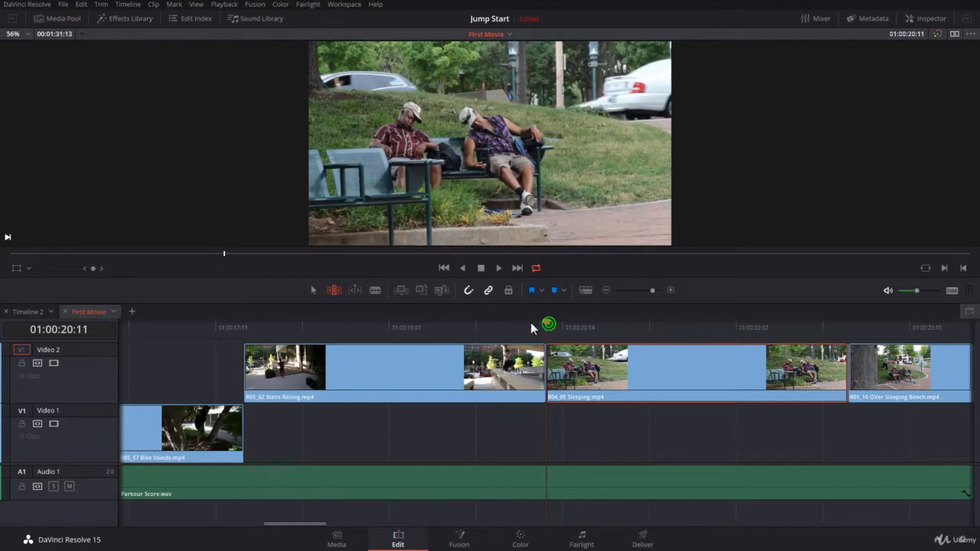
pyautogui.moveTo(548, 323); pyautogui.dragTo(376, 322)
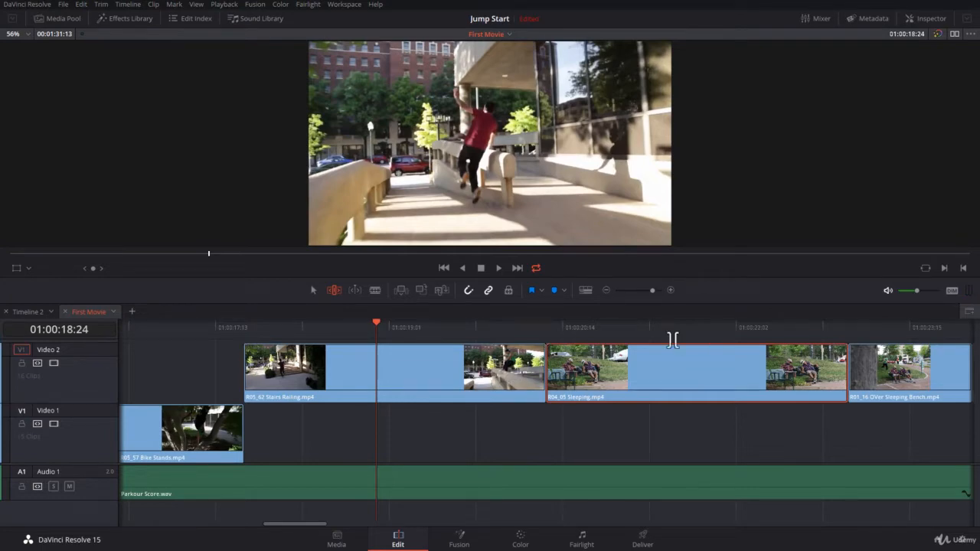
pyautogui.press('i')
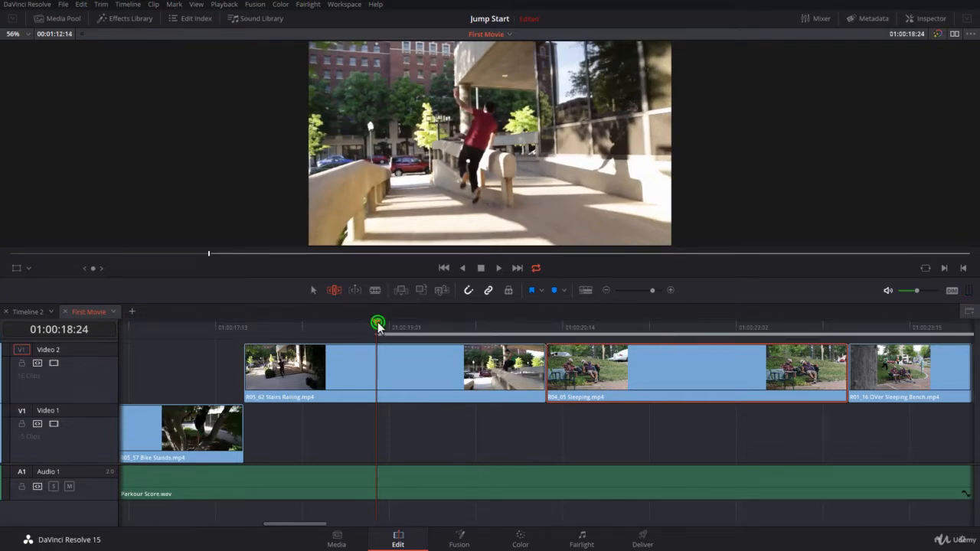
pyautogui.moveTo(377, 326); pyautogui.dragTo(869, 368)
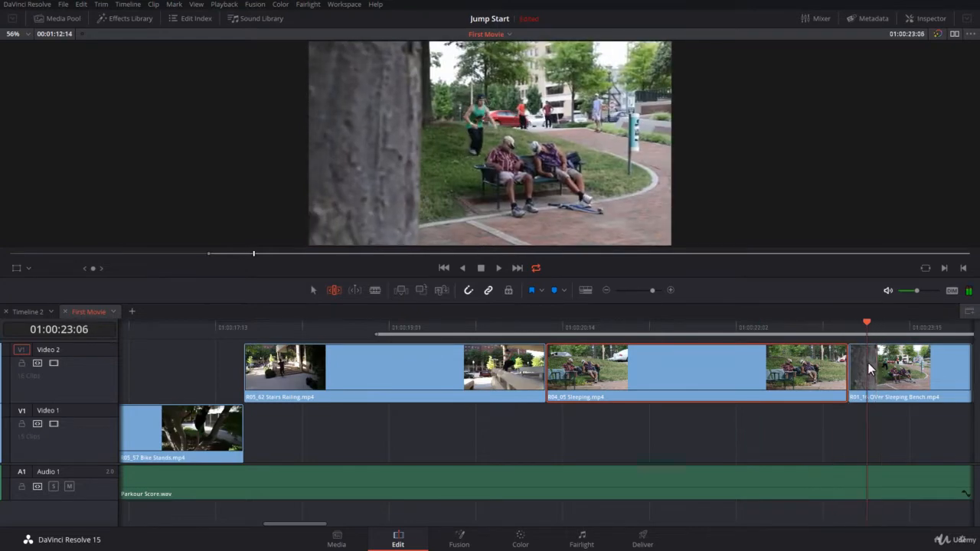
pyautogui.press('o')
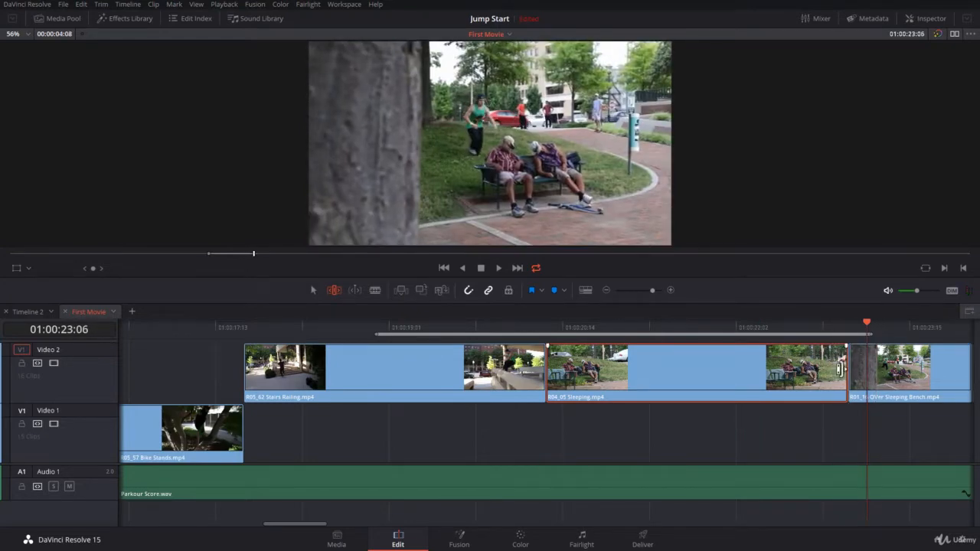
# - Preview the marked range around the Sleeping clip with looped In to Out playback
pyautogui.click(847, 361)
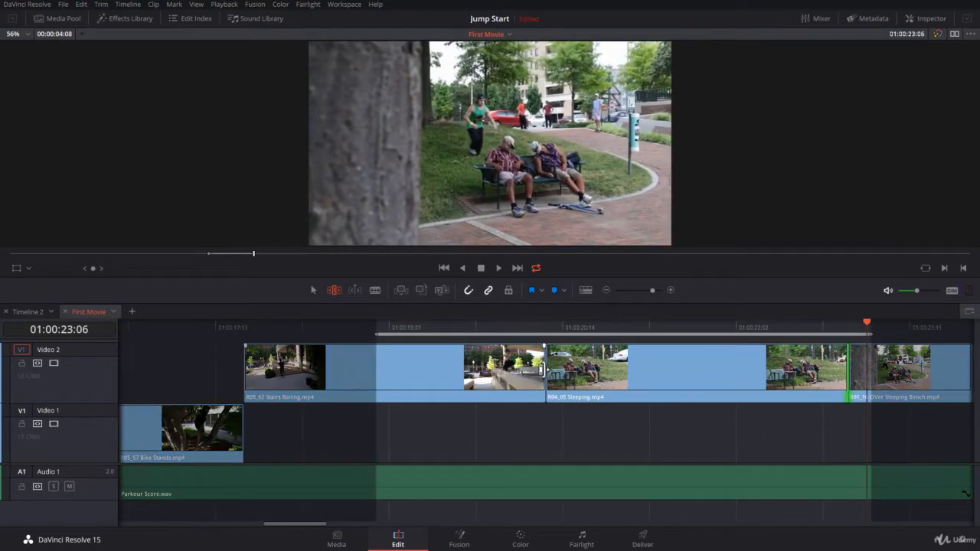
pyautogui.click(545, 369)
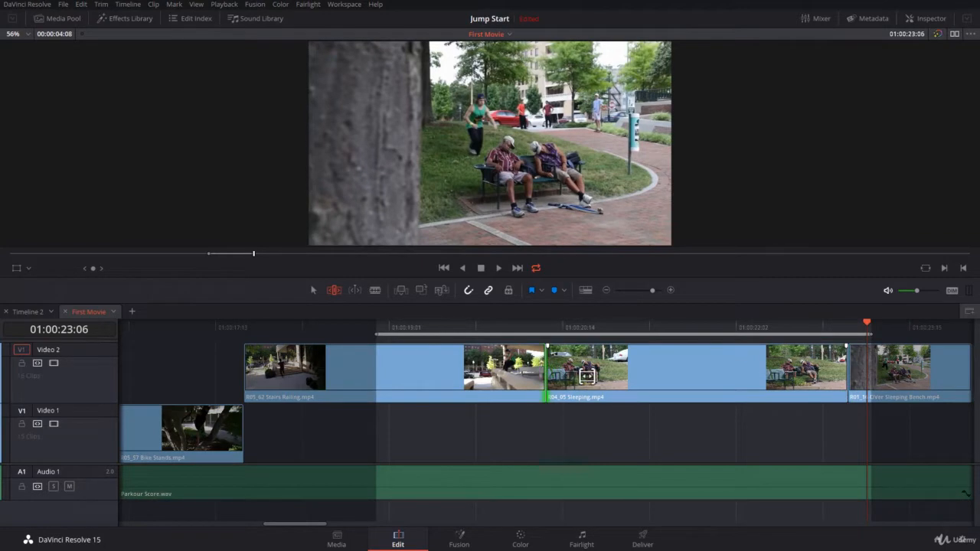
pyautogui.click(223, 5)
pyautogui.moveTo(230, 197)
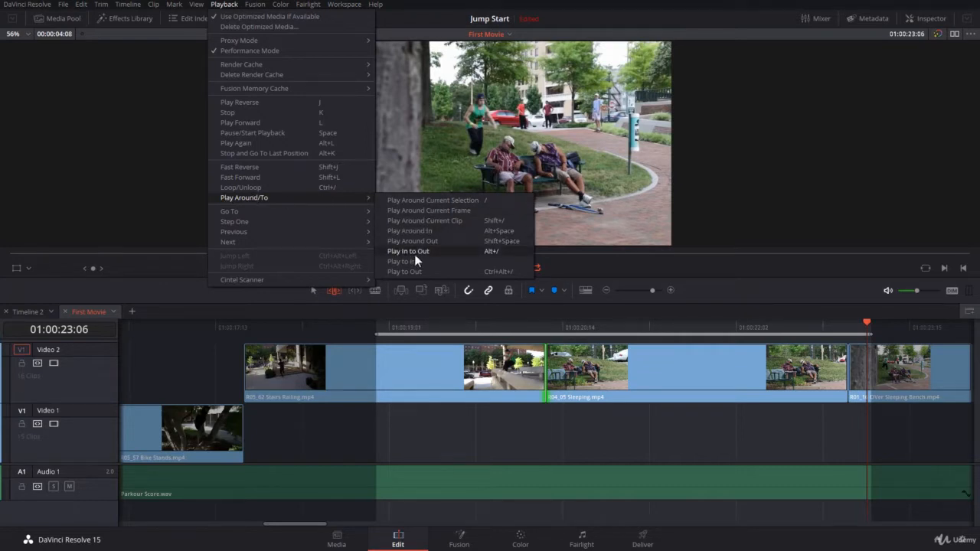
pyautogui.click(497, 252)
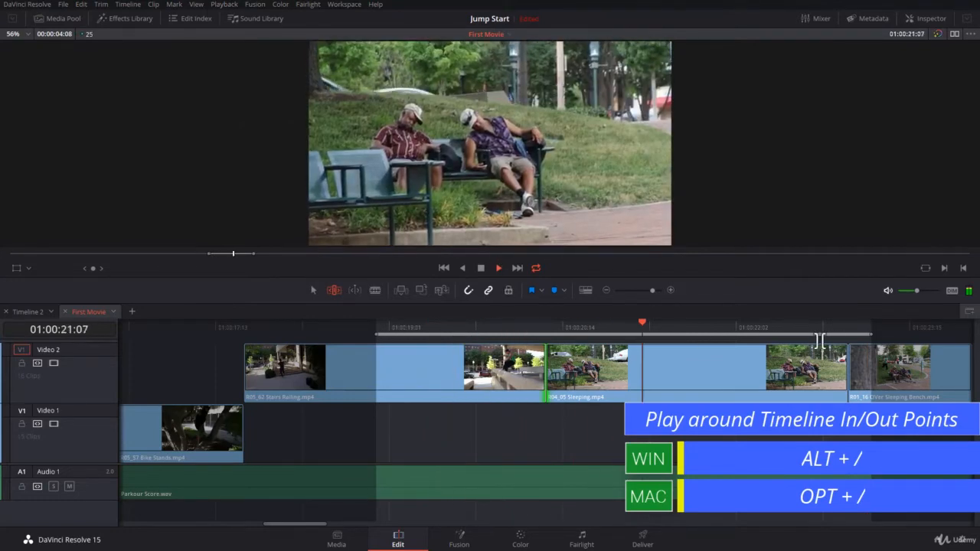
pyautogui.click(536, 268)
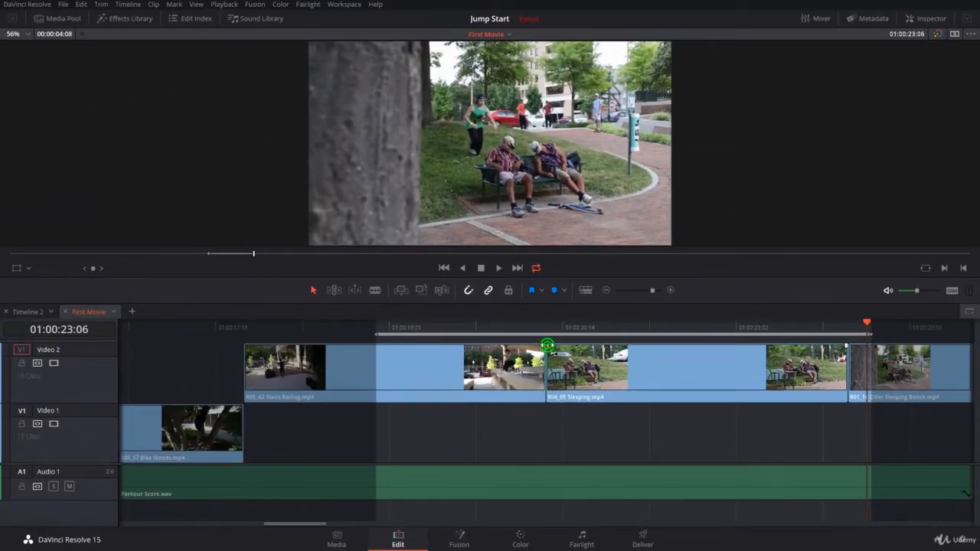
# - Add a short fade-in and an 18-frame fade-out to the R04_05 Sleeping clip
pyautogui.moveTo(550, 346); pyautogui.dragTo(613, 349)
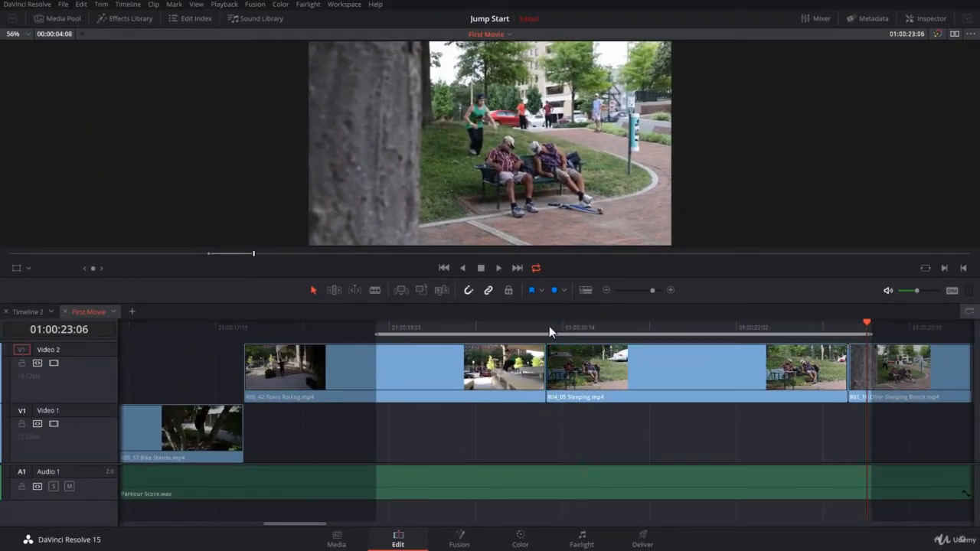
pyautogui.moveTo(549, 328)
pyautogui.mouseDown()
pyautogui.moveTo(560, 328)
pyautogui.moveTo(546, 329)
pyautogui.mouseUp()
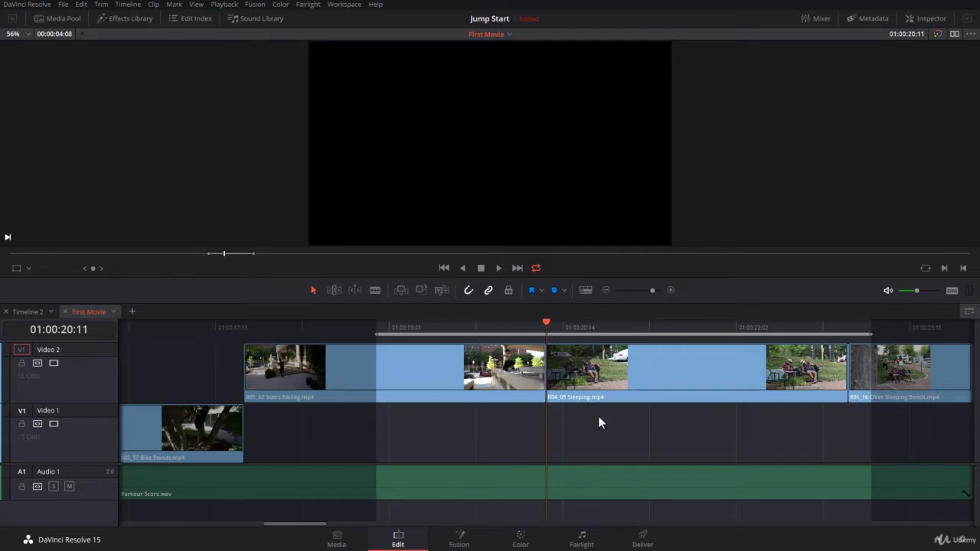
pyautogui.moveTo(549, 324); pyautogui.dragTo(724, 348)
pyautogui.click(821, 372)
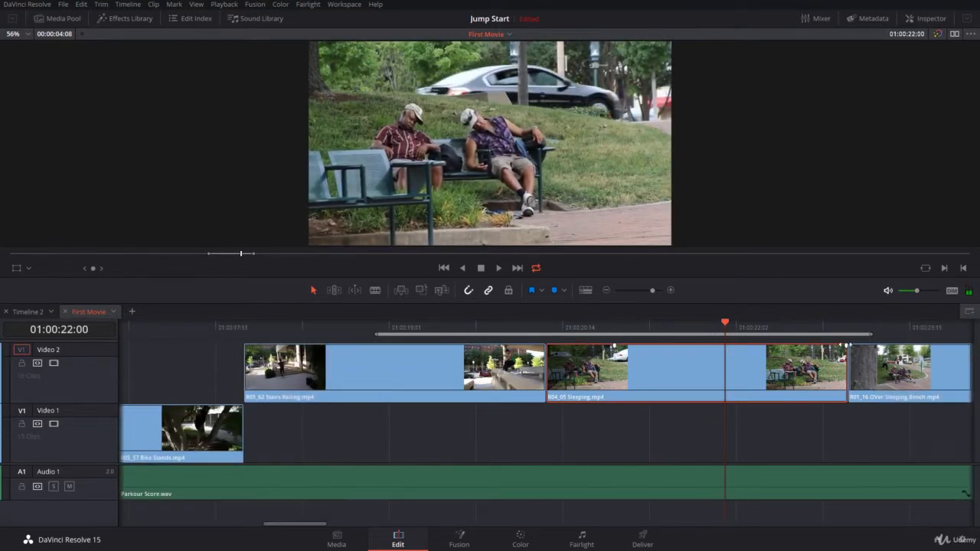
pyautogui.moveTo(845, 354); pyautogui.dragTo(761, 348)
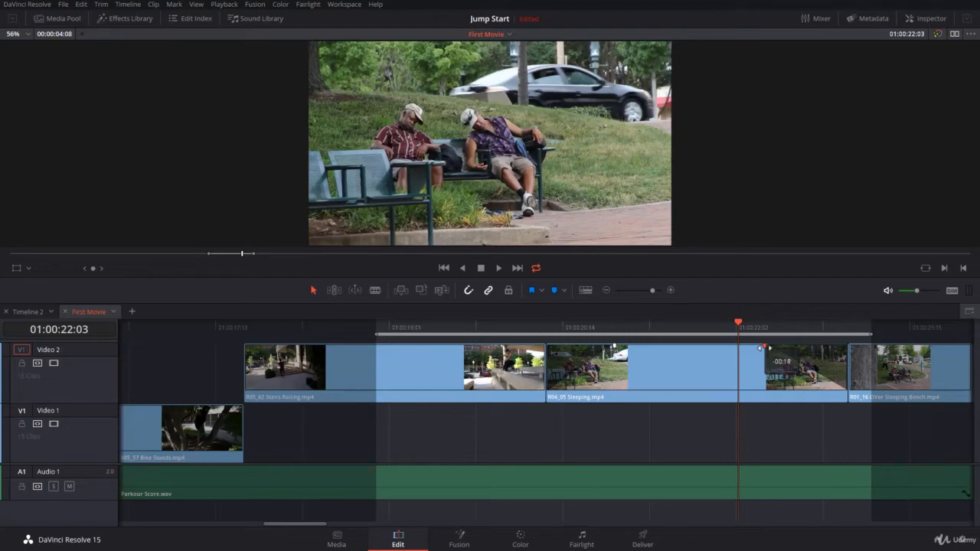
pyautogui.moveTo(762, 348); pyautogui.dragTo(762, 348)
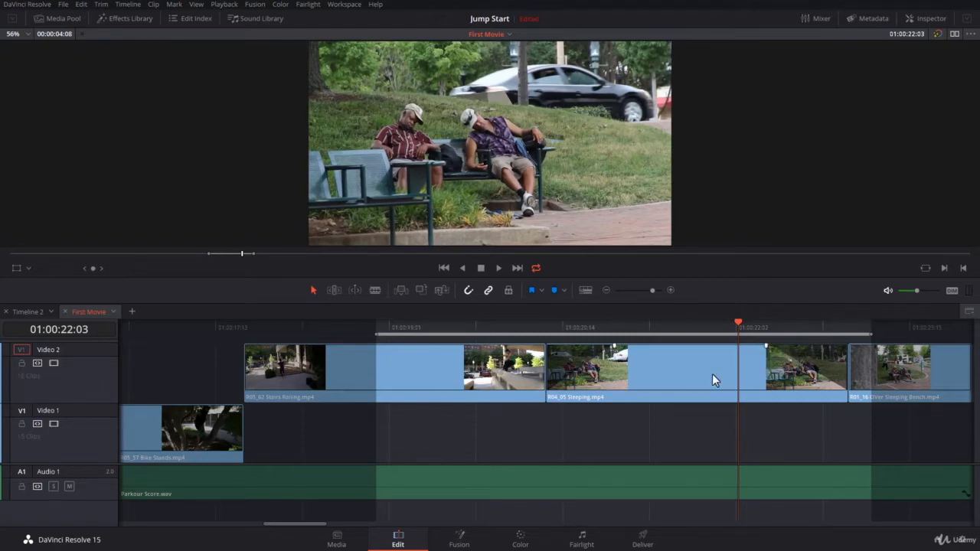
# - Play the range from In to Out and around the Sleeping clip to check its fades, stopping at 01:00:20:22
pyautogui.click(335, 290)
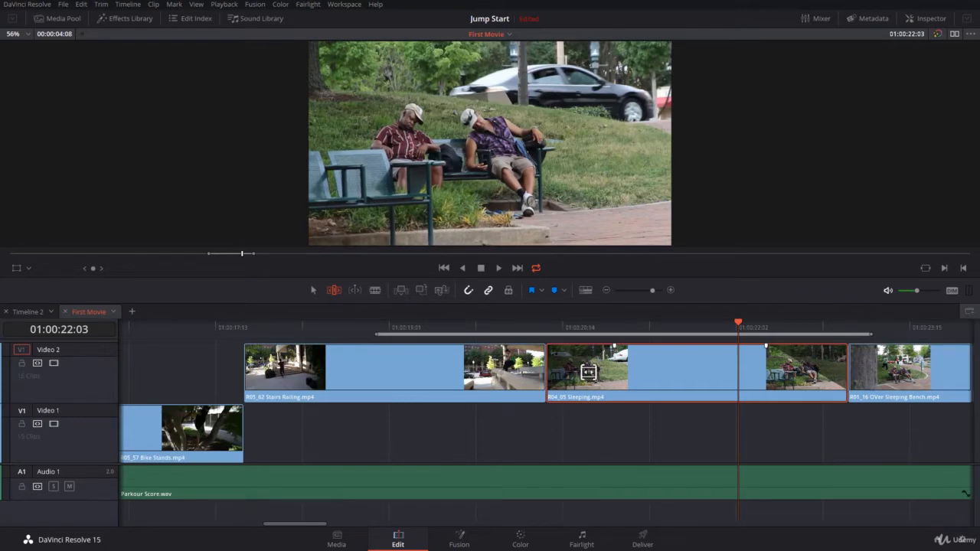
pyautogui.click(476, 321)
pyautogui.press('Down')
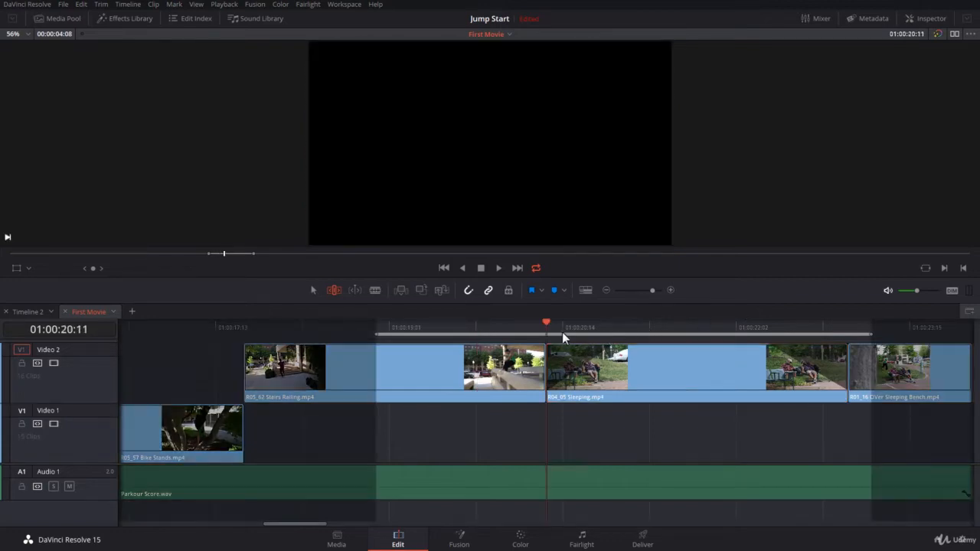
pyautogui.hotkey('alt', '/')
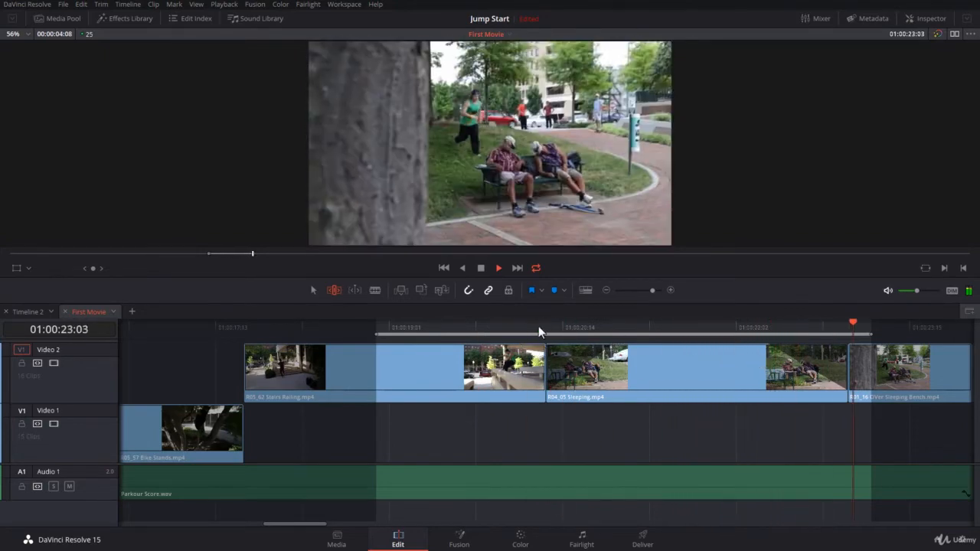
pyautogui.moveTo(538, 328); pyautogui.dragTo(473, 350)
pyautogui.press('/')
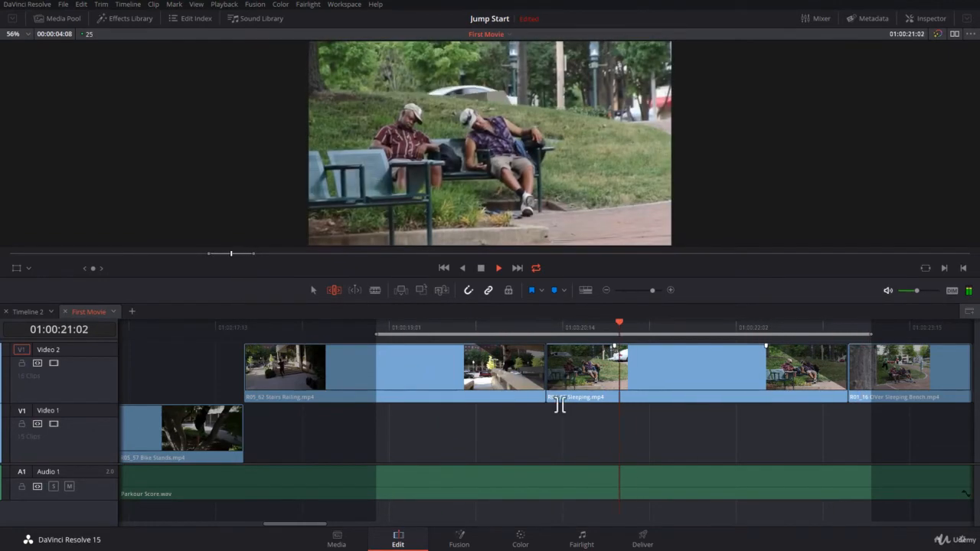
pyautogui.click(597, 326)
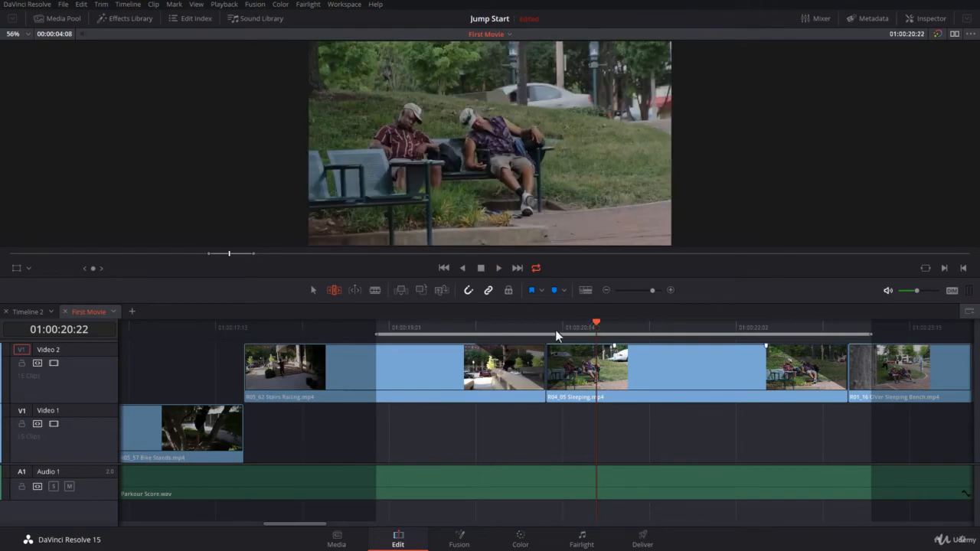
# - Move the R04_05 Sleeping clip up to Video 3 and extend both its ends so they overlap the neighbouring clips on Video 2
pyautogui.click(644, 369)
pyautogui.press('Delete')
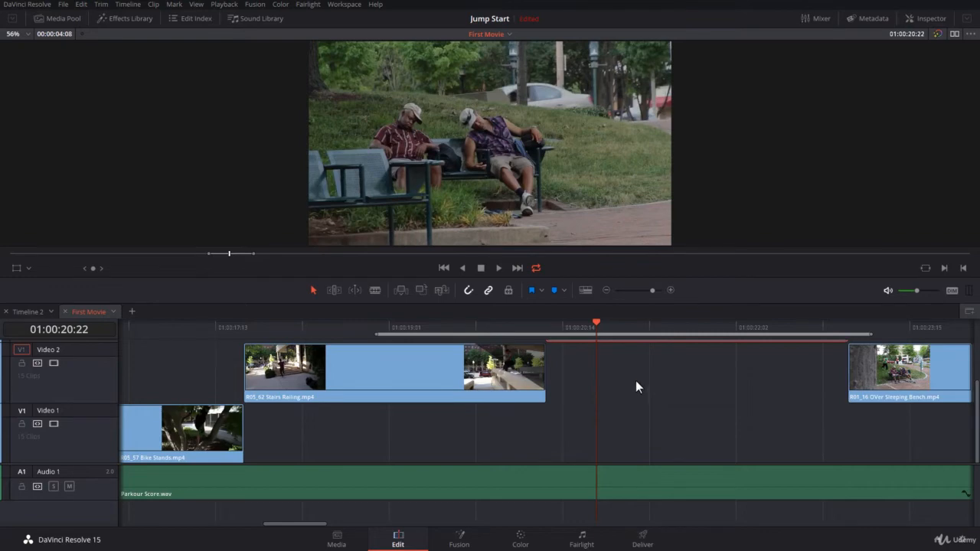
pyautogui.hotkey('ctrl', 'z')
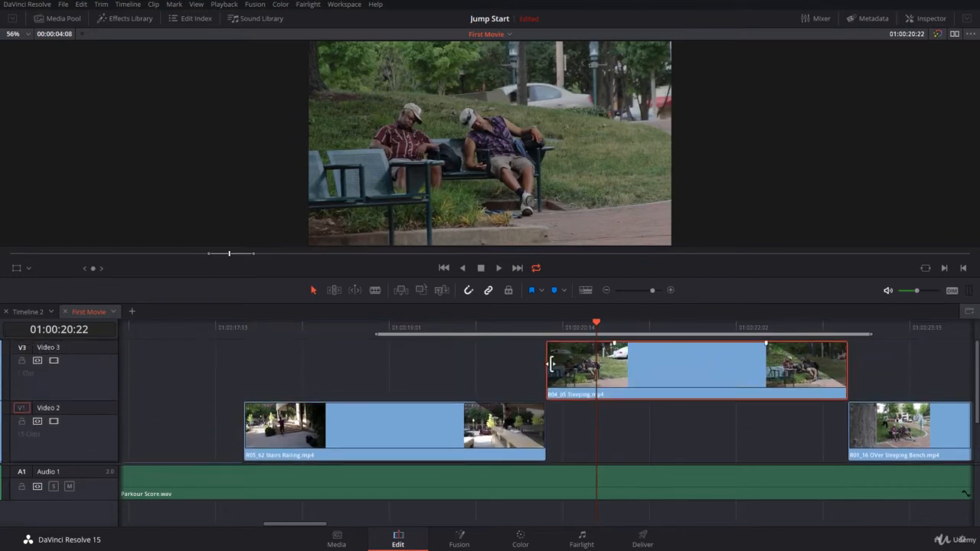
pyautogui.moveTo(546, 365); pyautogui.dragTo(522, 372)
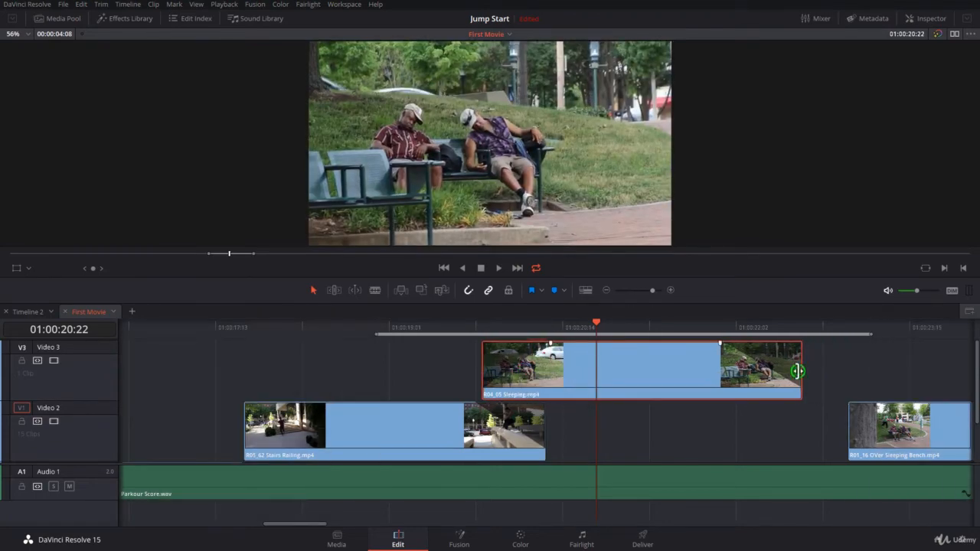
pyautogui.moveTo(799, 371); pyautogui.dragTo(868, 373)
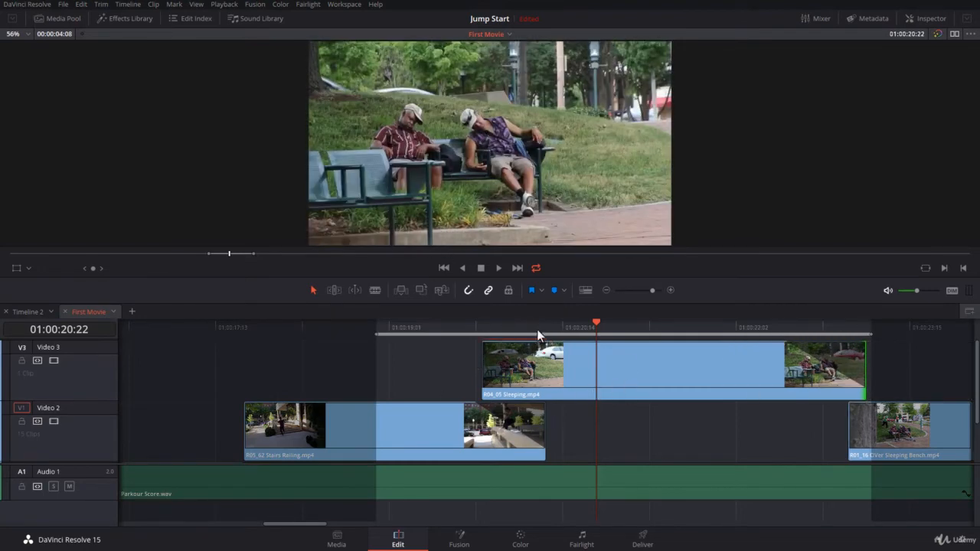
# - Remove the fade-out from the end of the R05_62 Stairs Railing clip on Video 2
pyautogui.click(514, 420)
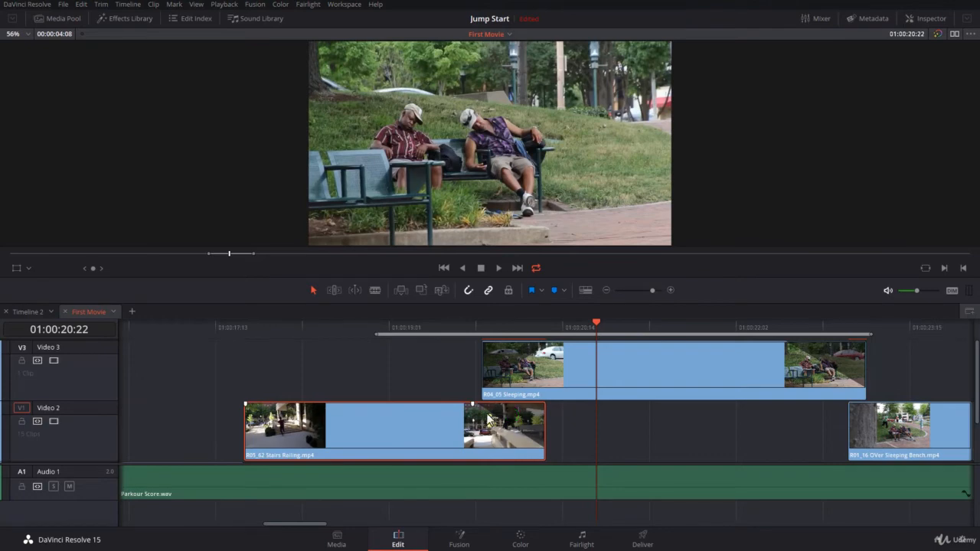
pyautogui.moveTo(471, 404); pyautogui.dragTo(570, 404)
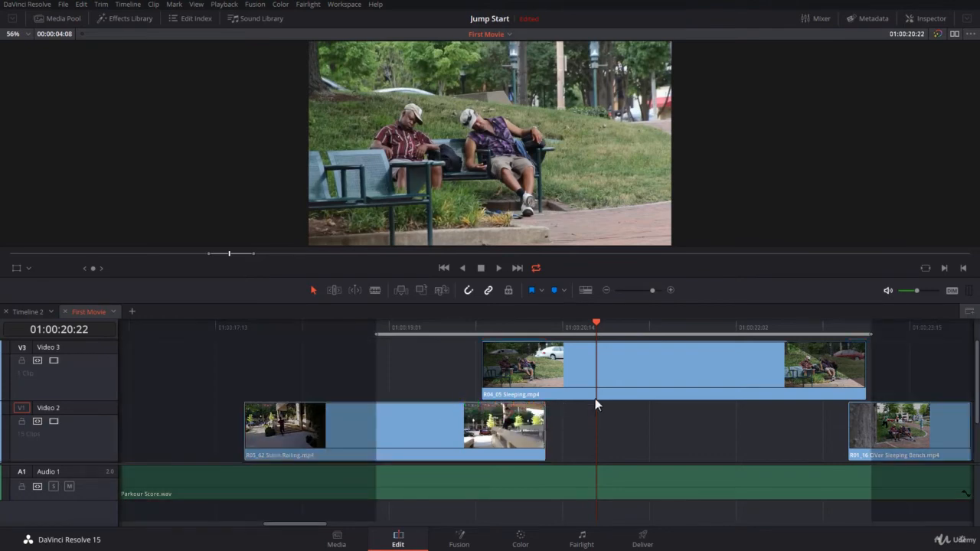
# - Scrub through the overlaps at the start and end of the R04_05 Sleeping clip to check its transitions with the neighbouring clips
pyautogui.click(476, 324)
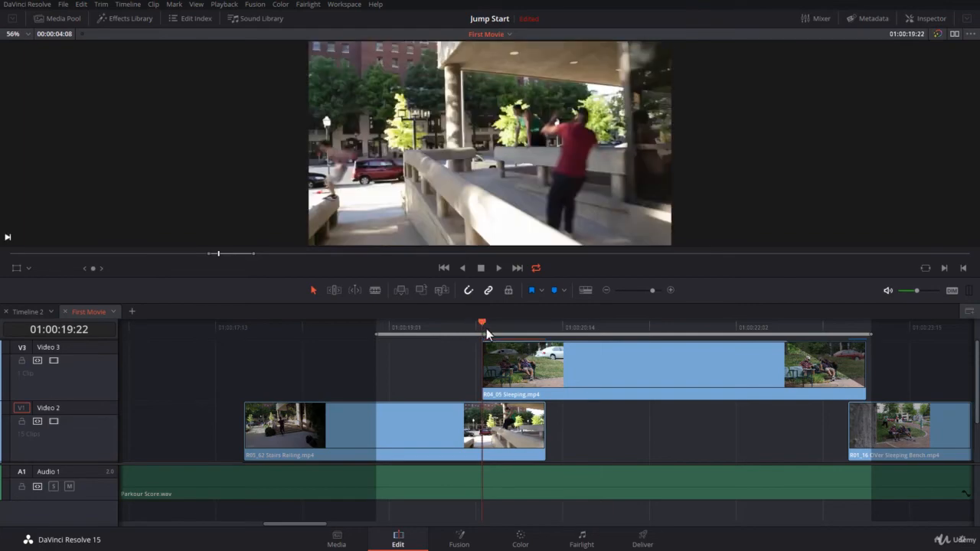
pyautogui.press('space')
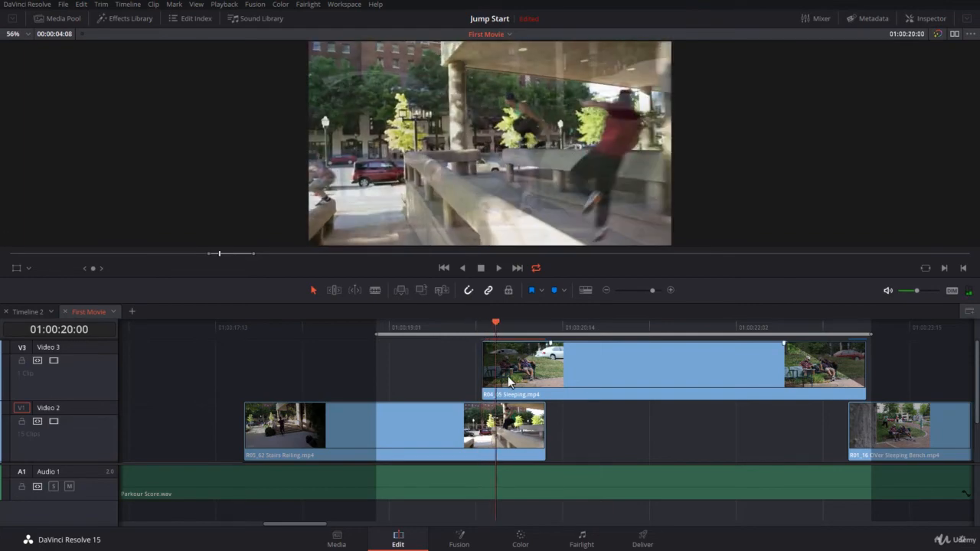
pyautogui.moveTo(493, 327); pyautogui.dragTo(546, 347)
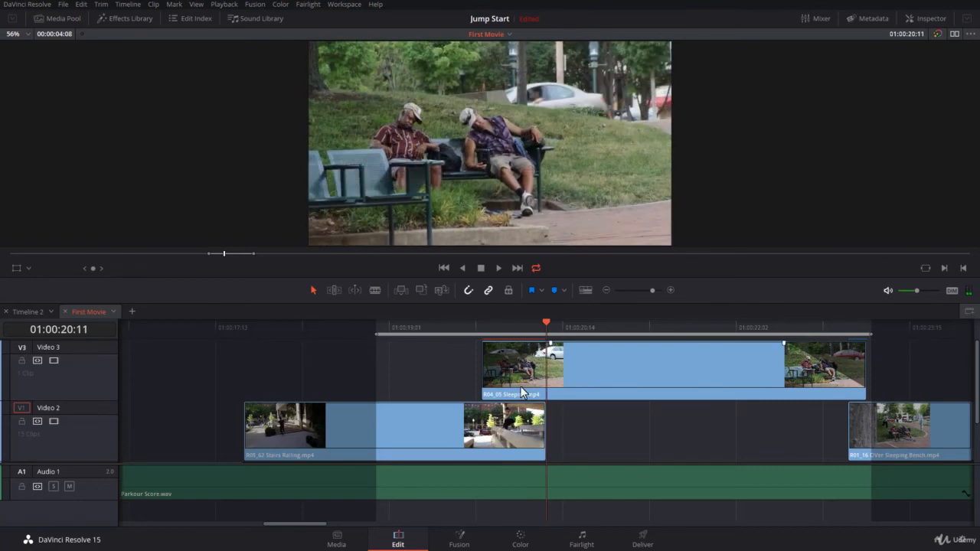
pyautogui.click(543, 326)
pyautogui.moveTo(543, 326); pyautogui.dragTo(858, 392)
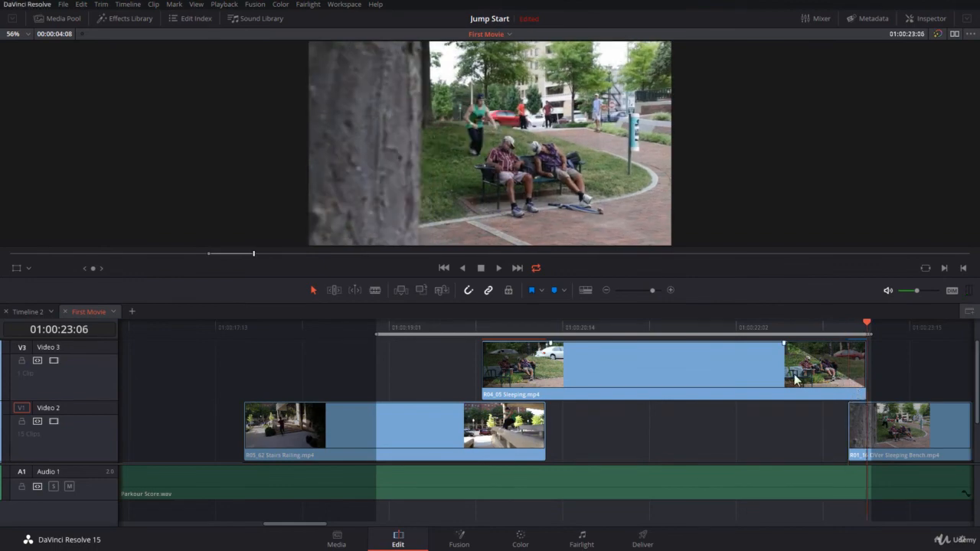
# - Play back the marked range, stop at 01:00:20:06 within the first overlap and select the R04_05 Sleeping clip on Video 3
pyautogui.press('space')
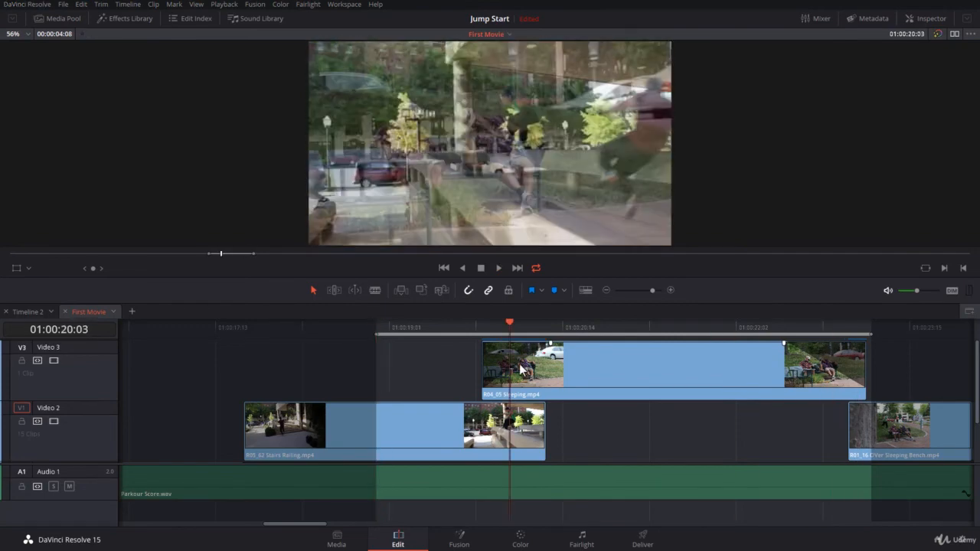
pyautogui.press('space')
pyautogui.click(548, 375)
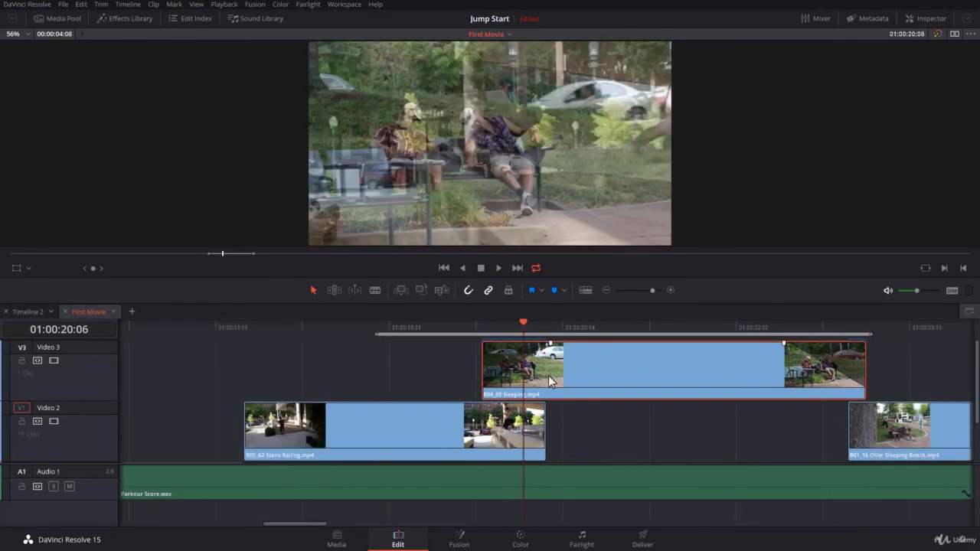